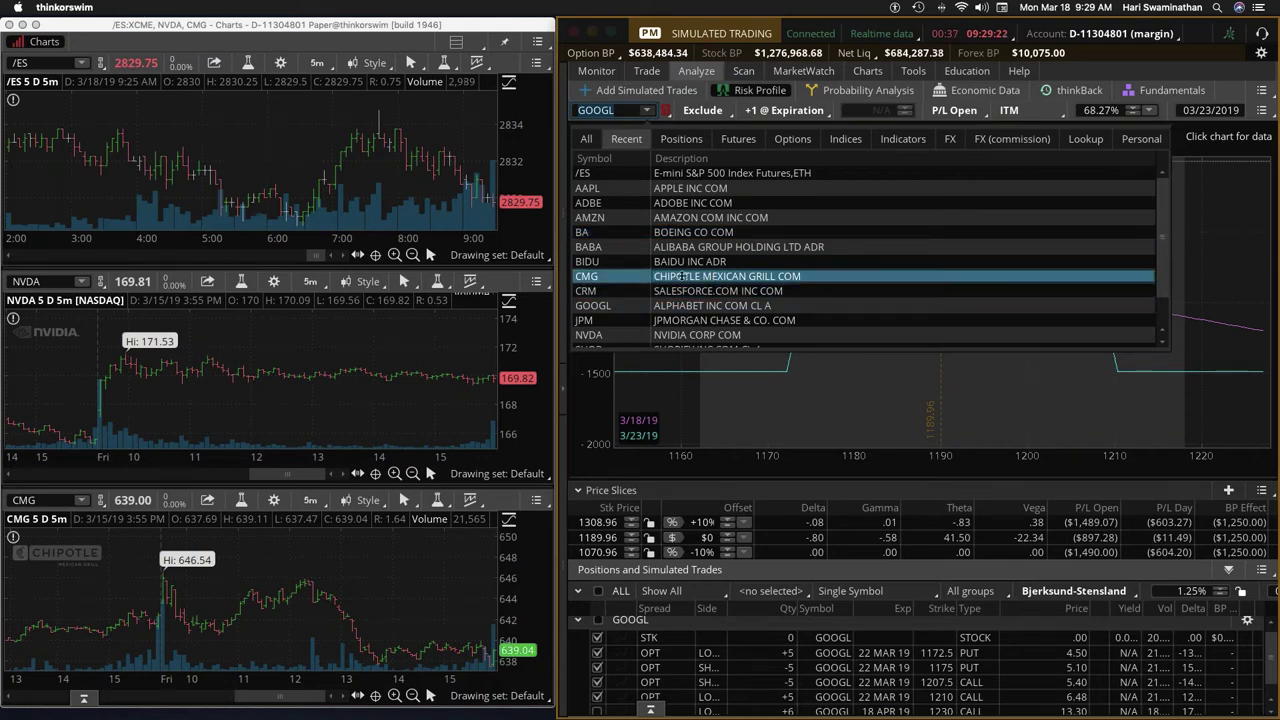
- Switch the Analyze risk profile to CMG to show the simulated BUY +5 650 call
{"action": "left_click", "coordinate": [601, 275]}
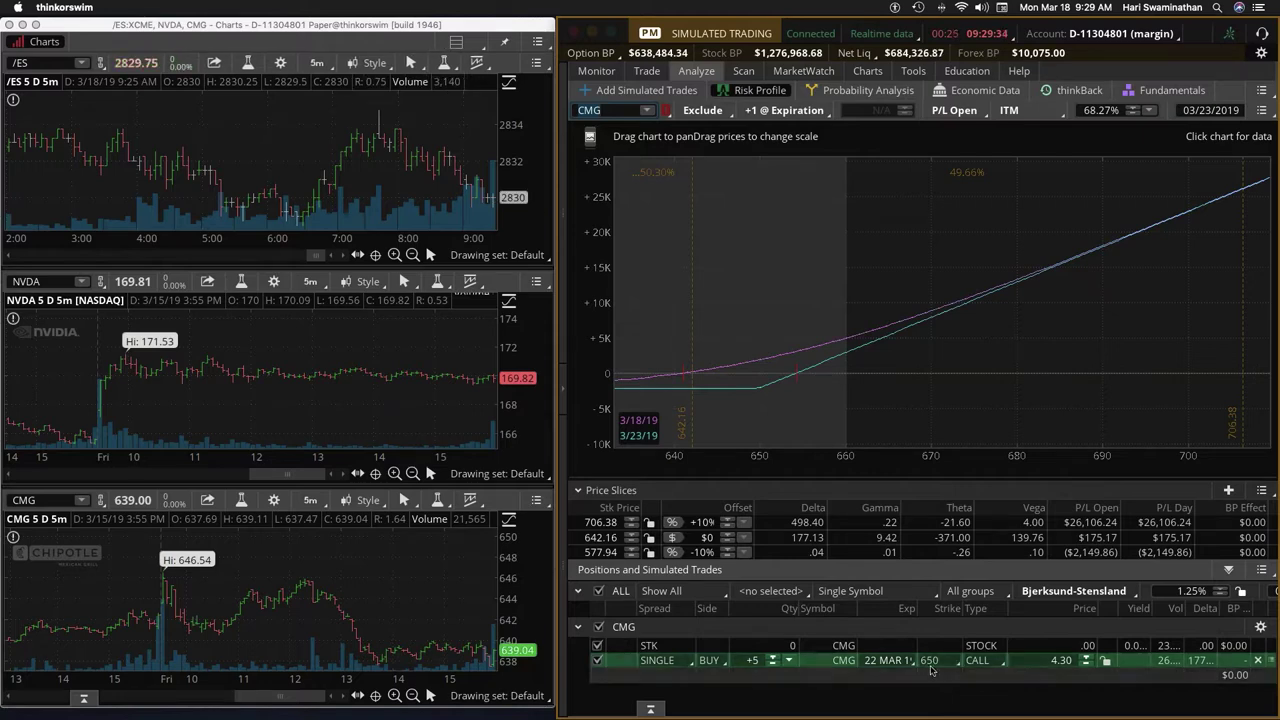
- Show and hide the account info and watchlist panel, then bring up MarketWatch quotes
{"action": "left_click", "coordinate": [563, 390]}
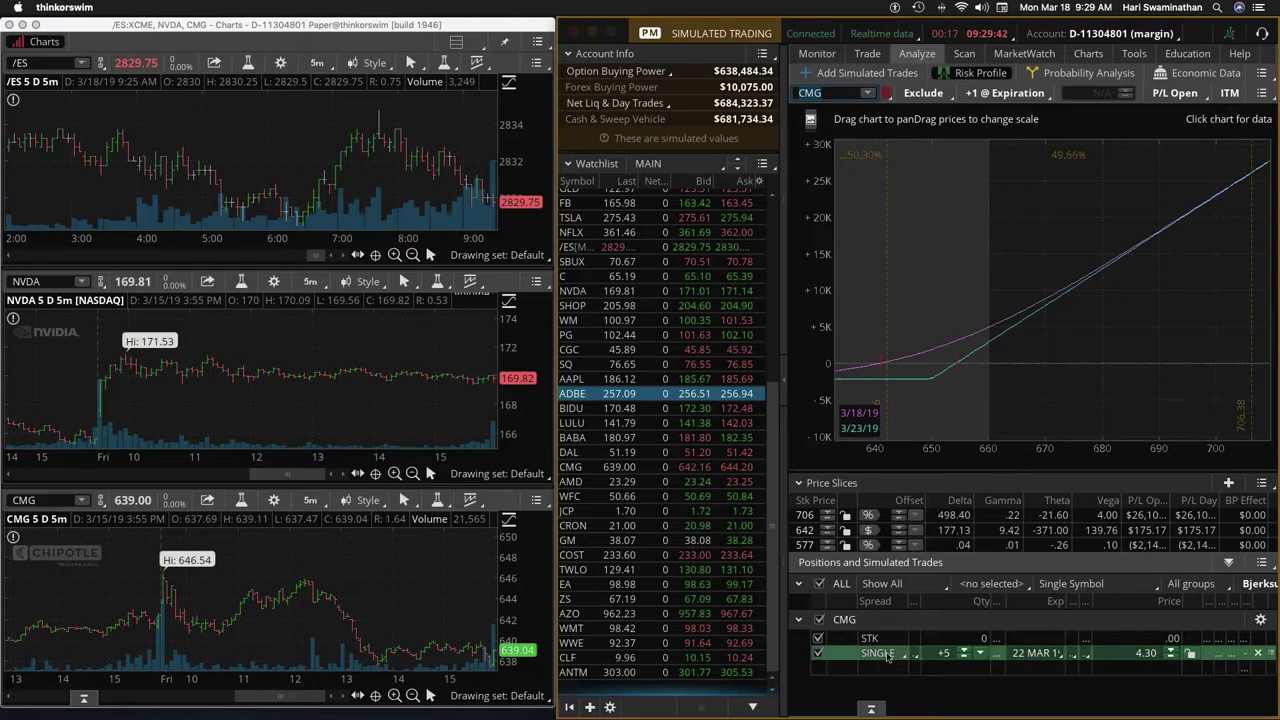
{"action": "left_click", "coordinate": [784, 382]}
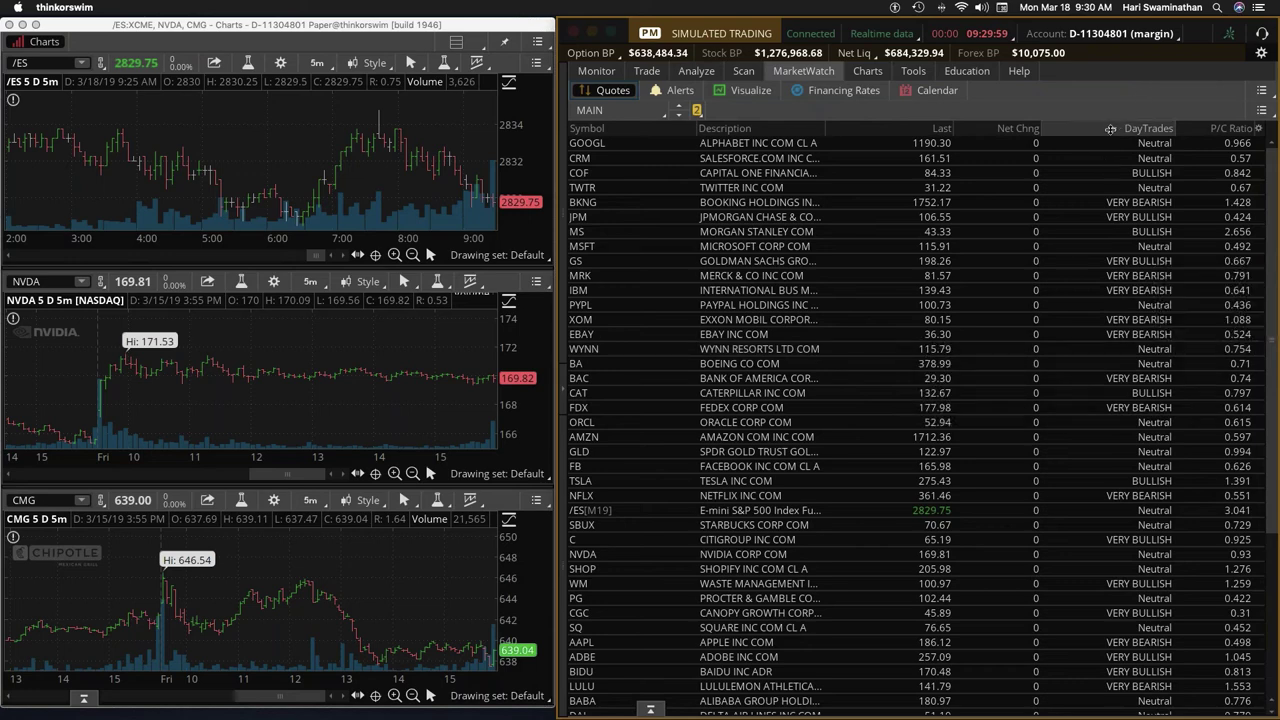
{"action": "left_click", "coordinate": [1115, 128]}
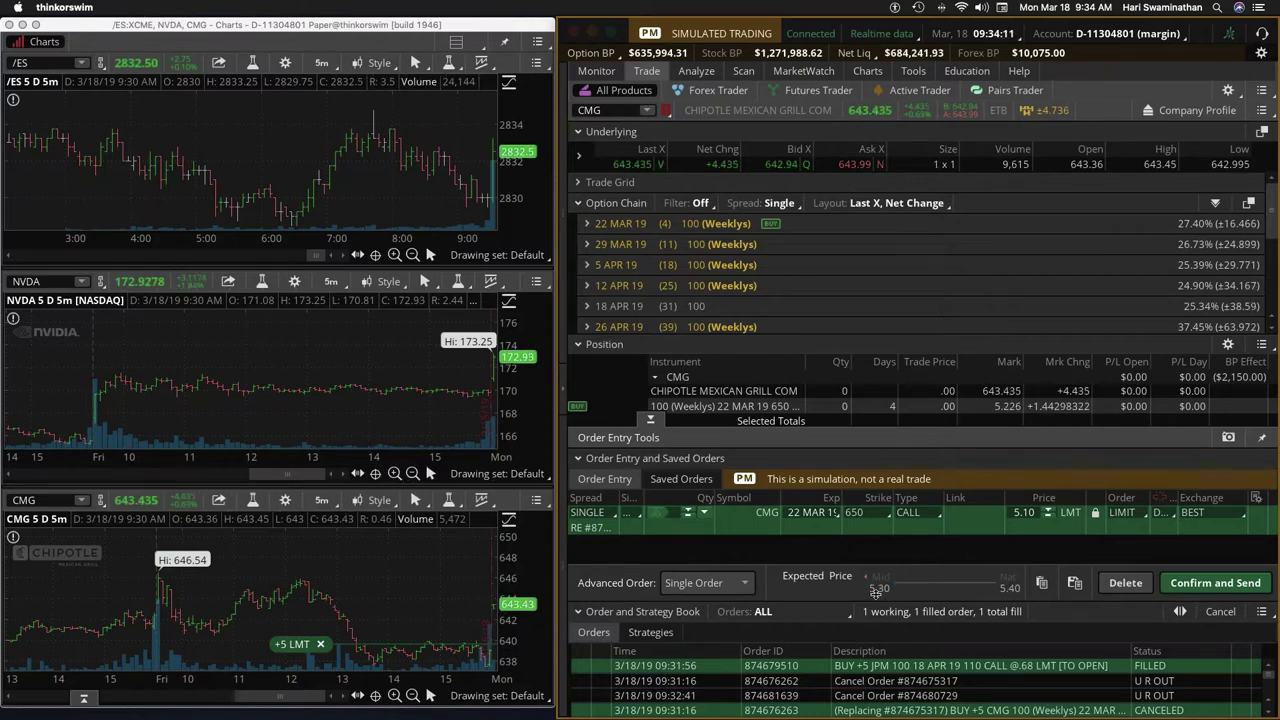
- Confirm and send the 5.30 limit buy order for five CMG 650 calls
{"action": "left_click", "coordinate": [1201, 584]}
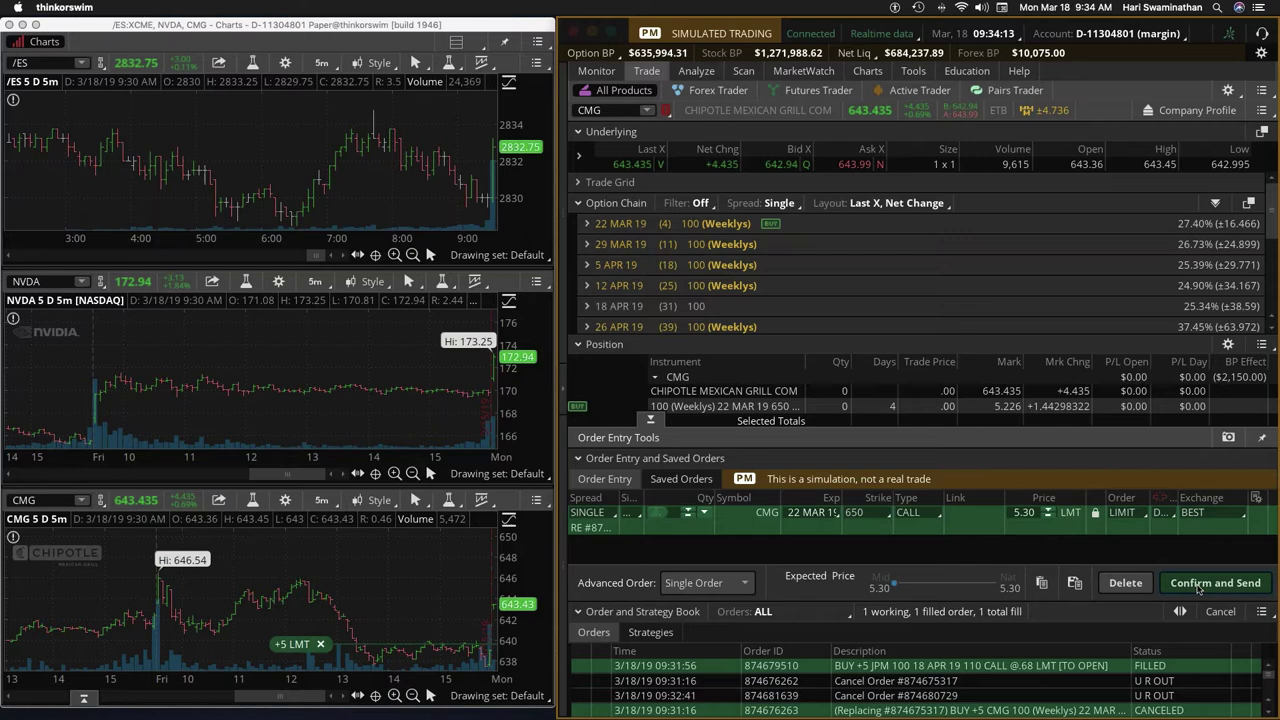
{"action": "left_click", "coordinate": [1220, 578]}
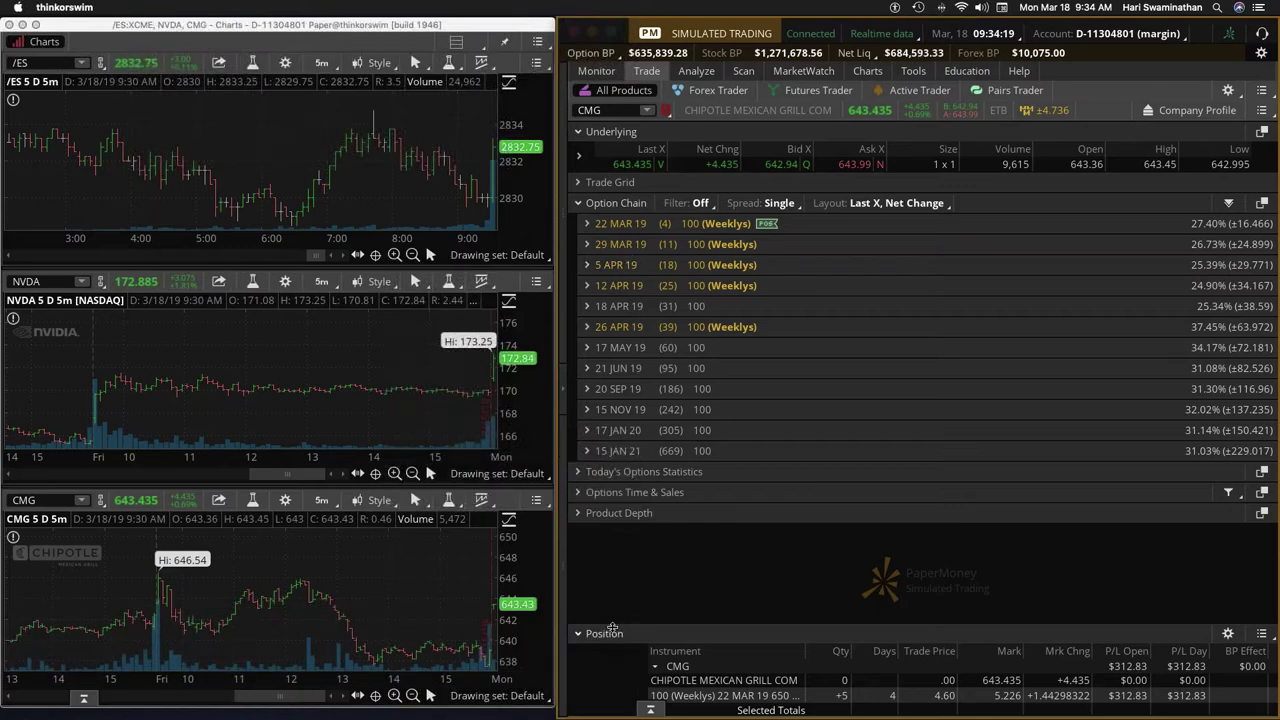
- Review the CMG option chain on Analyze, then view Monitor activity and positions
{"action": "left_click", "coordinate": [596, 70]}
{"action": "left_click", "coordinate": [696, 70]}
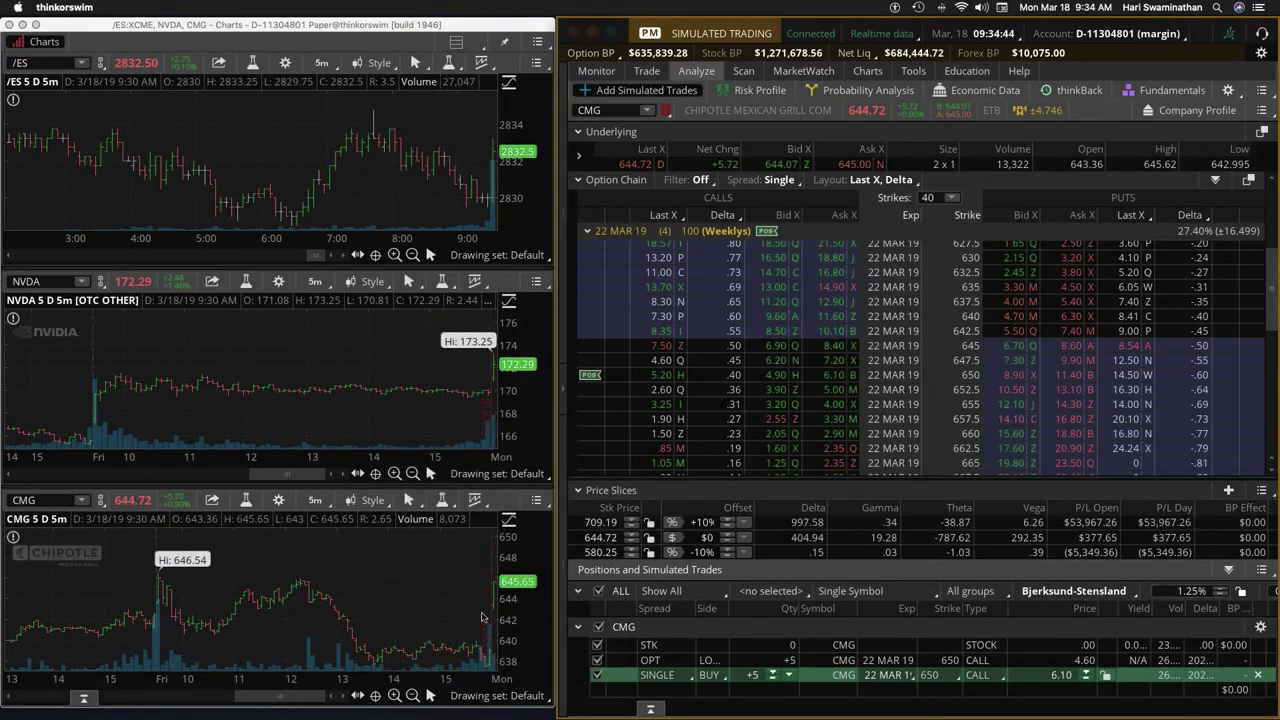
{"action": "left_click", "coordinate": [596, 71]}
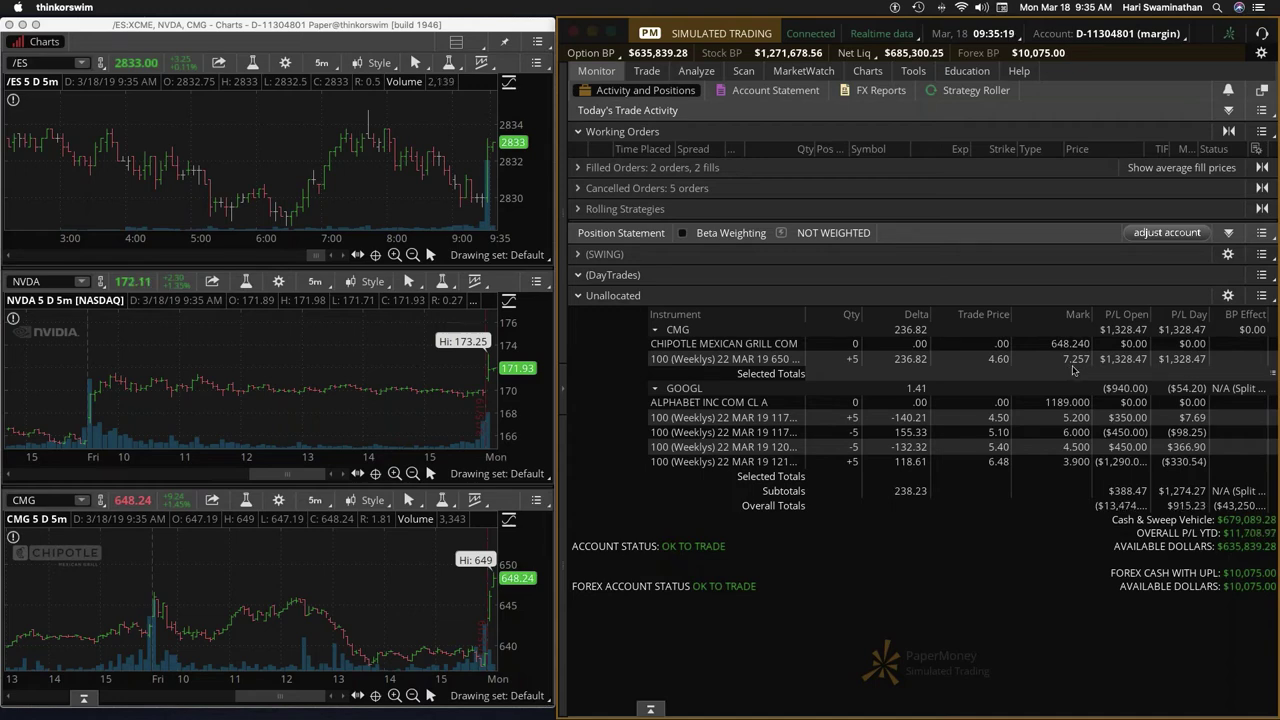
- Select the CMG 650 call position and bring up its actions menu
{"action": "left_click", "coordinate": [702, 356]}
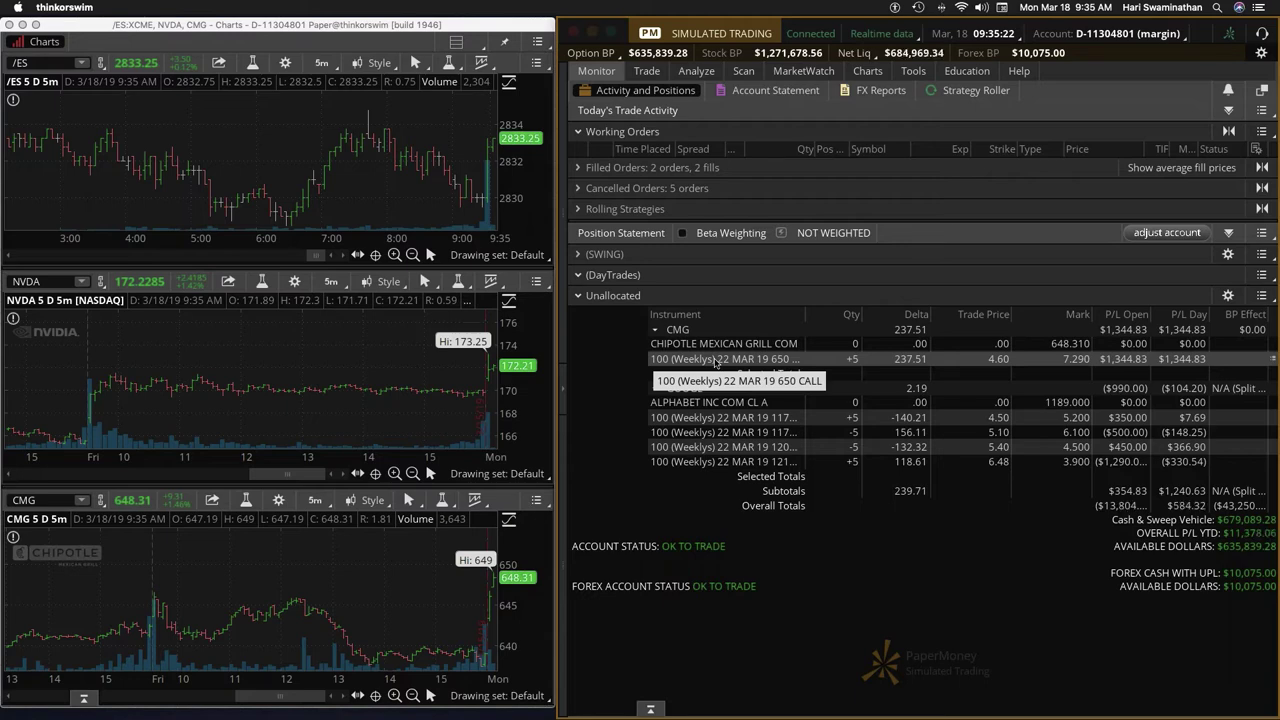
{"action": "left_click", "coordinate": [716, 360]}
{"action": "right_click", "coordinate": [716, 362]}
{"action": "mouse_move", "coordinate": [772, 381]}
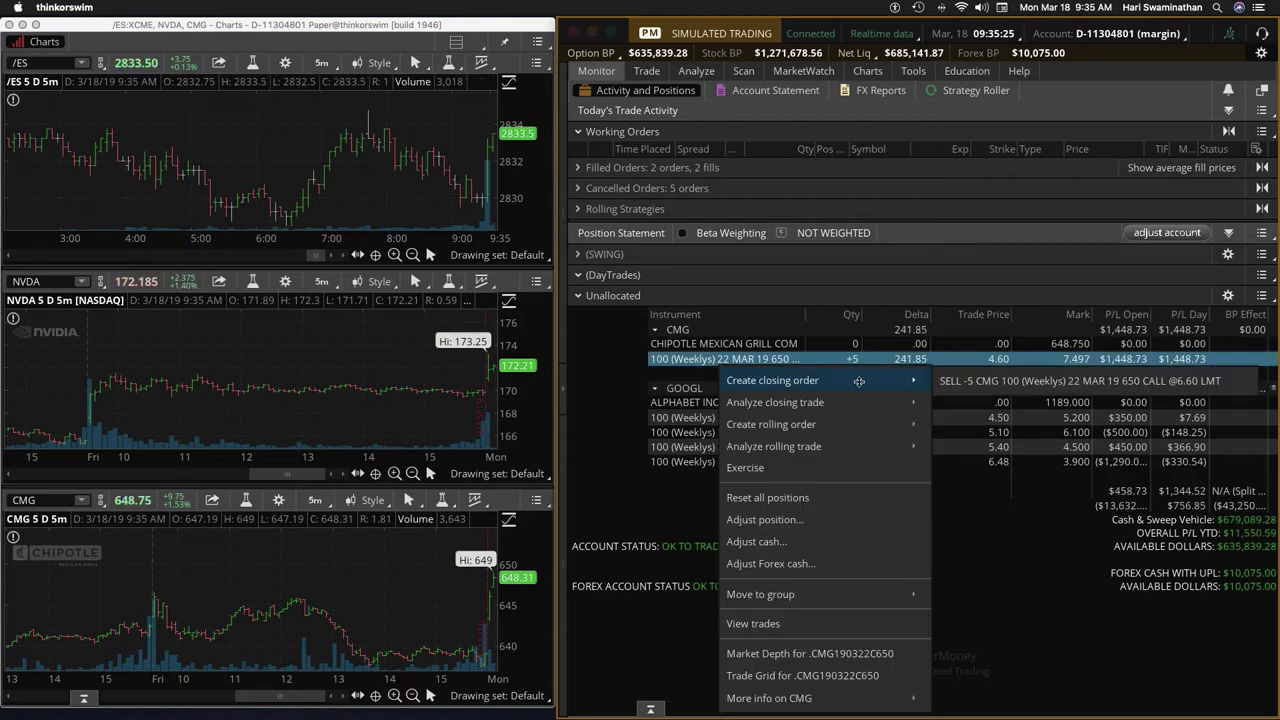
- Place and send the SELL -5 CMG 650 CALL closing order at a 7.40 limit
{"action": "left_click", "coordinate": [948, 381]}
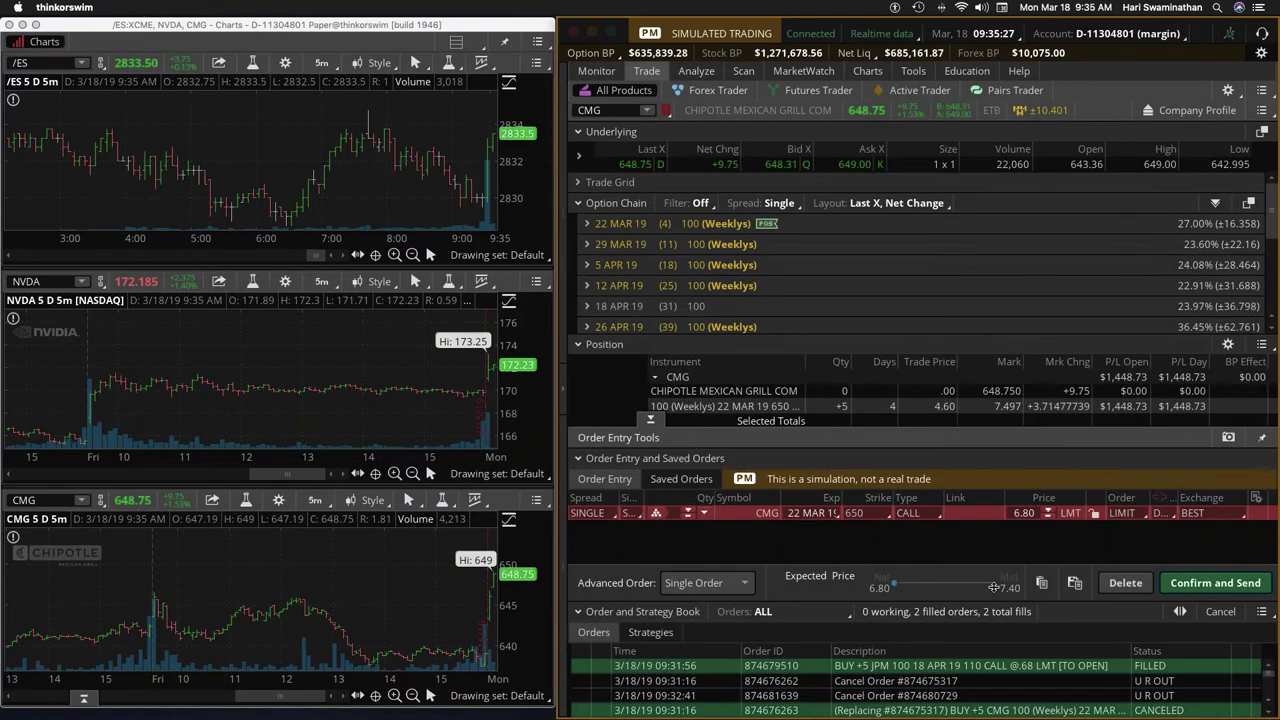
{"action": "left_click", "coordinate": [1197, 582]}
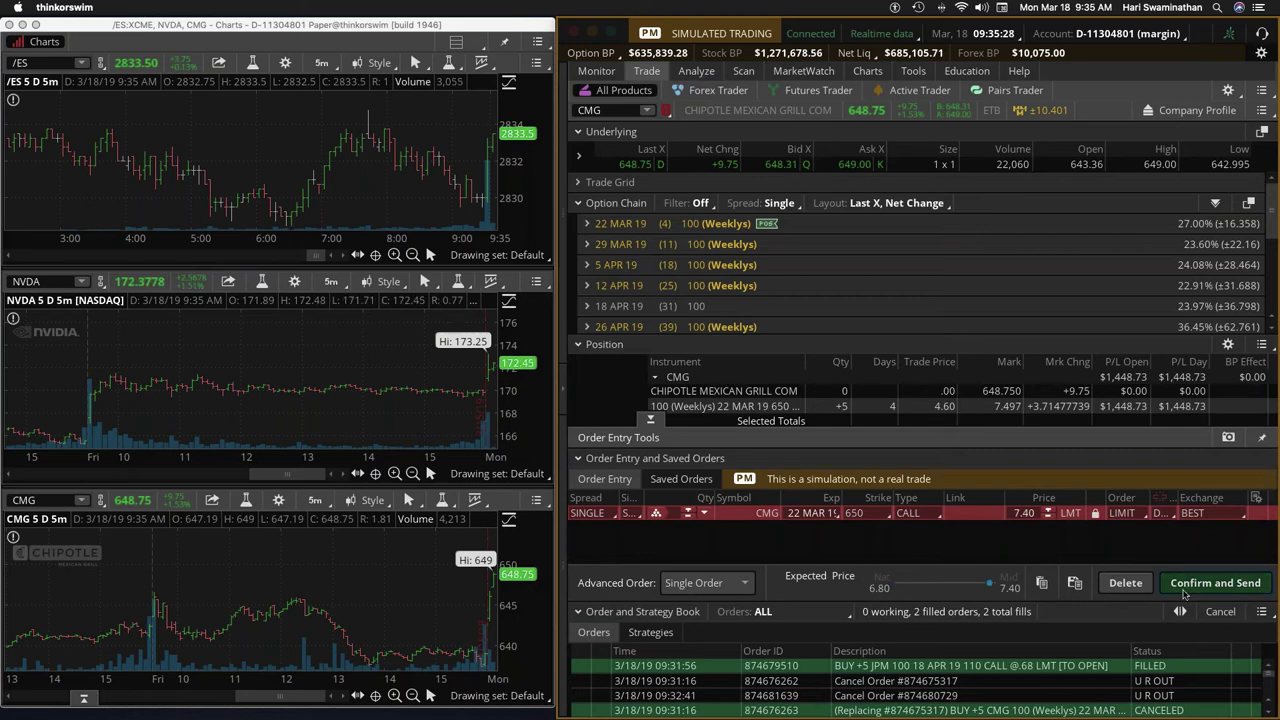
{"action": "left_click", "coordinate": [1220, 578]}
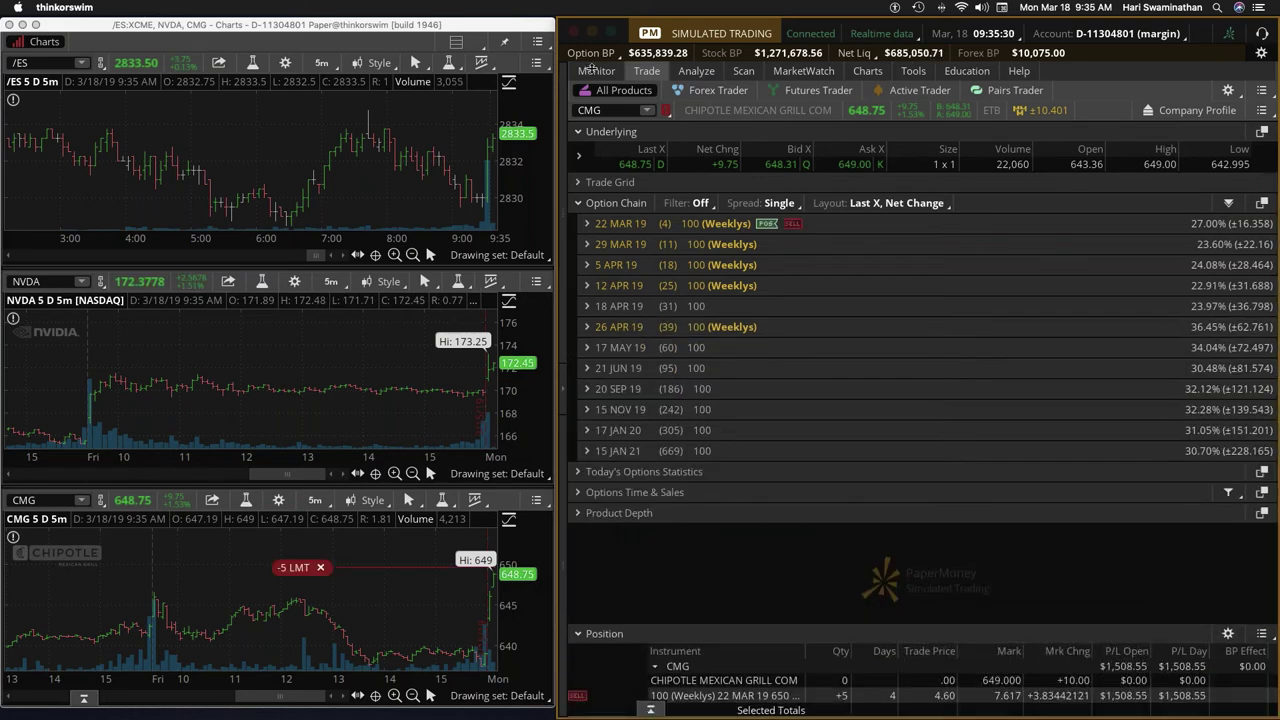